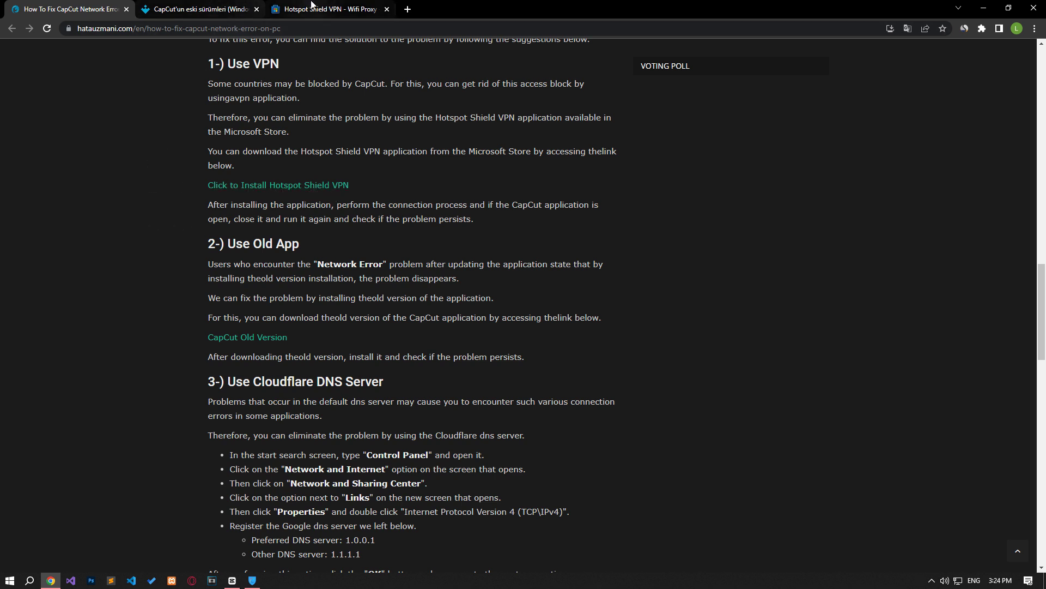
Step: Get Hotspot Shield VPN from the Microsoft Store and launch it
{"action": "left_click_drag", "start_coordinate": [327, 9], "coordinate": [201, 9]}
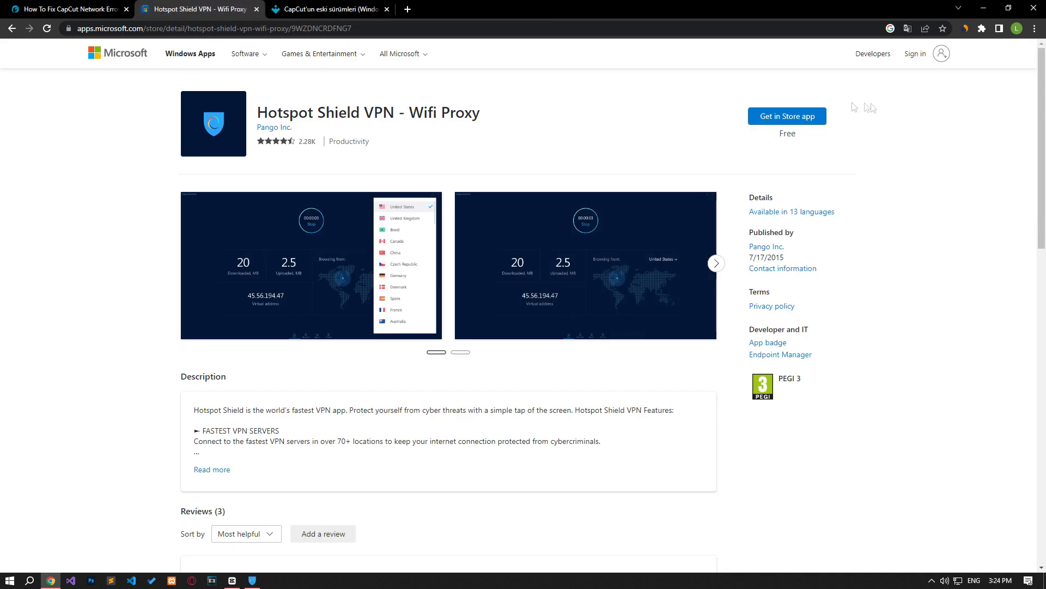
{"action": "left_click", "coordinate": [787, 123]}
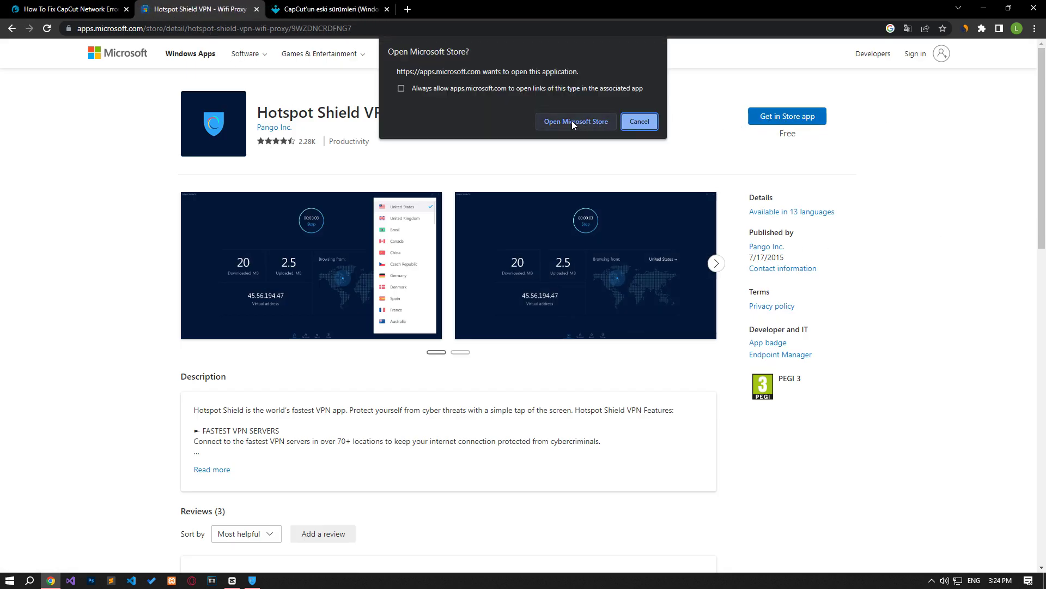
{"action": "left_click", "coordinate": [577, 122]}
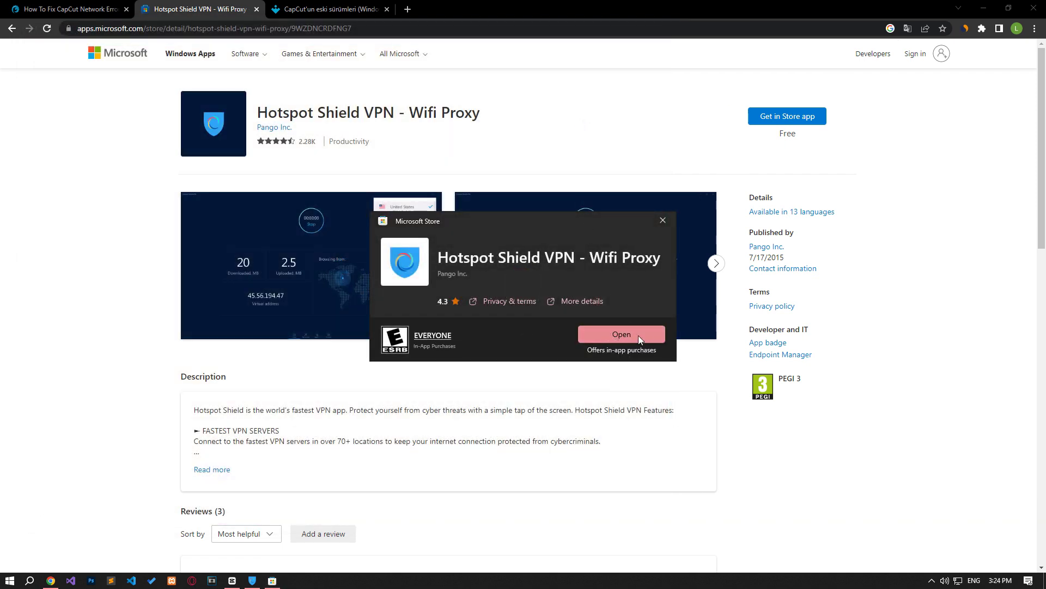
{"action": "left_click", "coordinate": [640, 330]}
{"action": "left_click", "coordinate": [662, 221]}
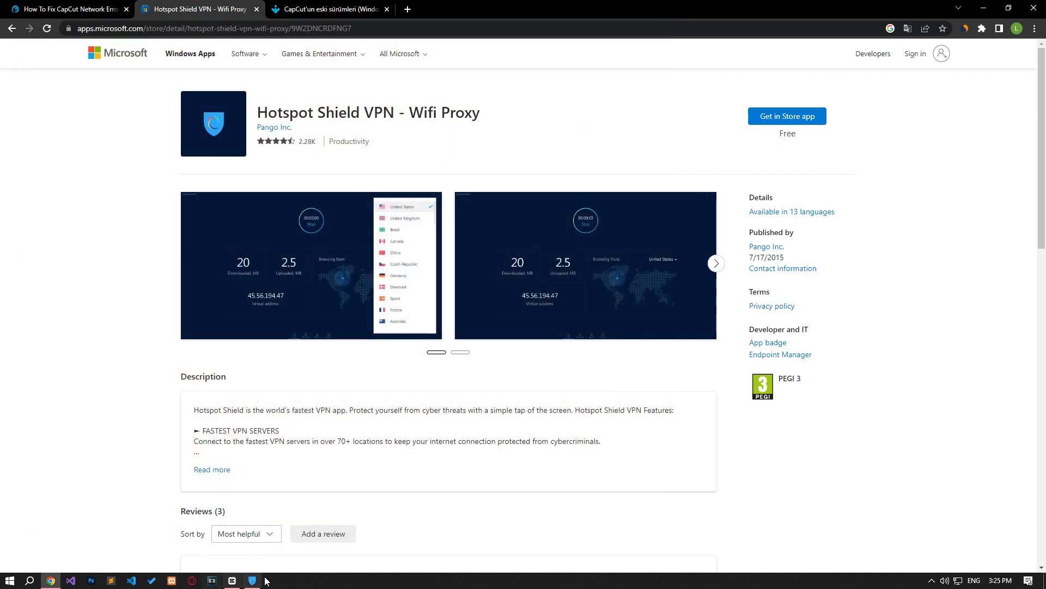
{"action": "left_click", "coordinate": [250, 581]}
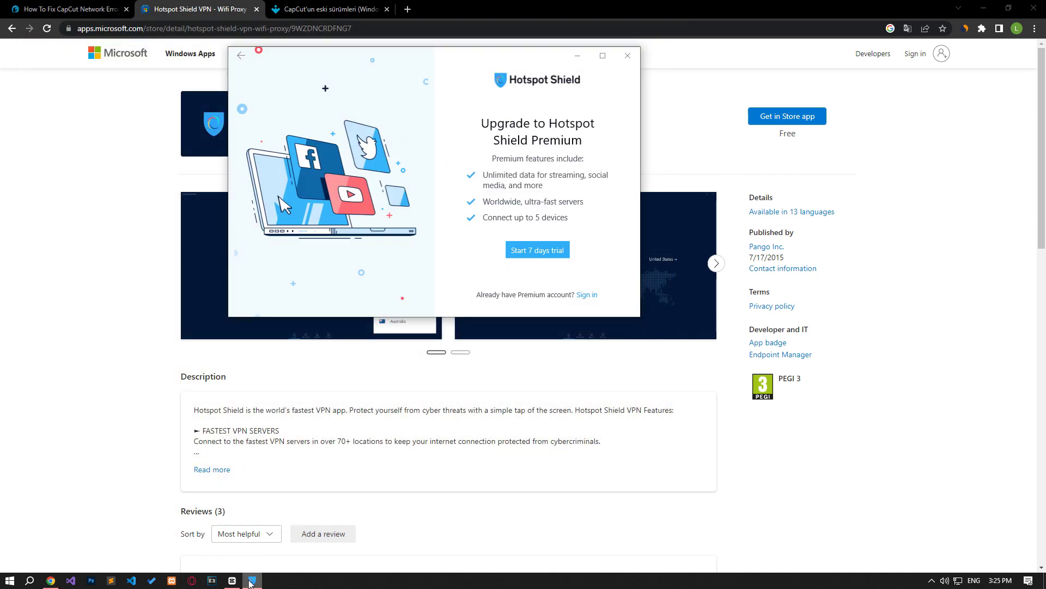
Step: Skip the premium offer, connect the VPN, dismiss the rating prompt, and return to CapCut
{"action": "left_click", "coordinate": [240, 56]}
{"action": "left_click", "coordinate": [434, 191]}
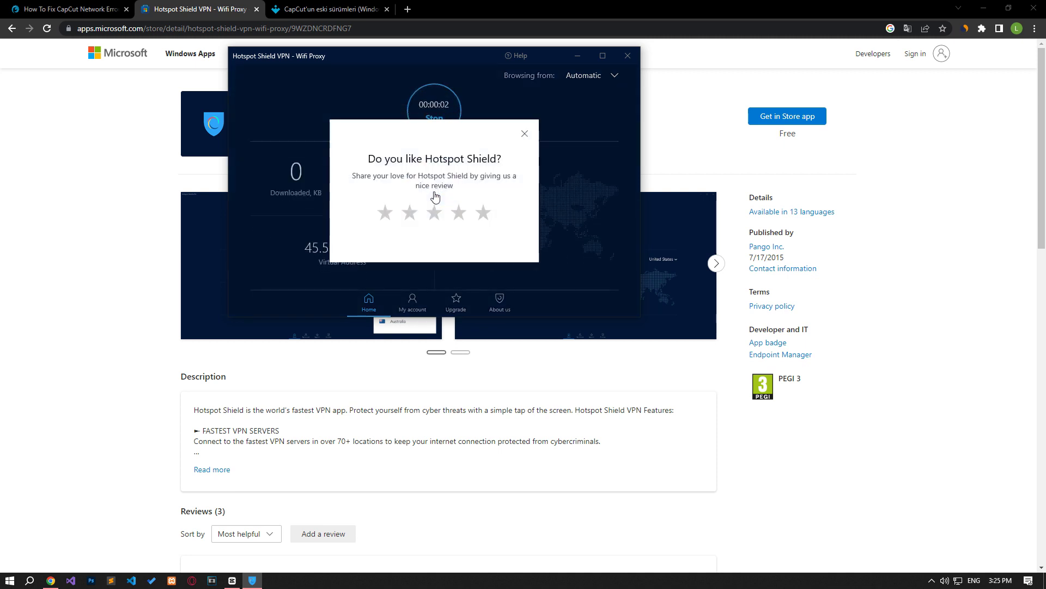
{"action": "left_click", "coordinate": [523, 134]}
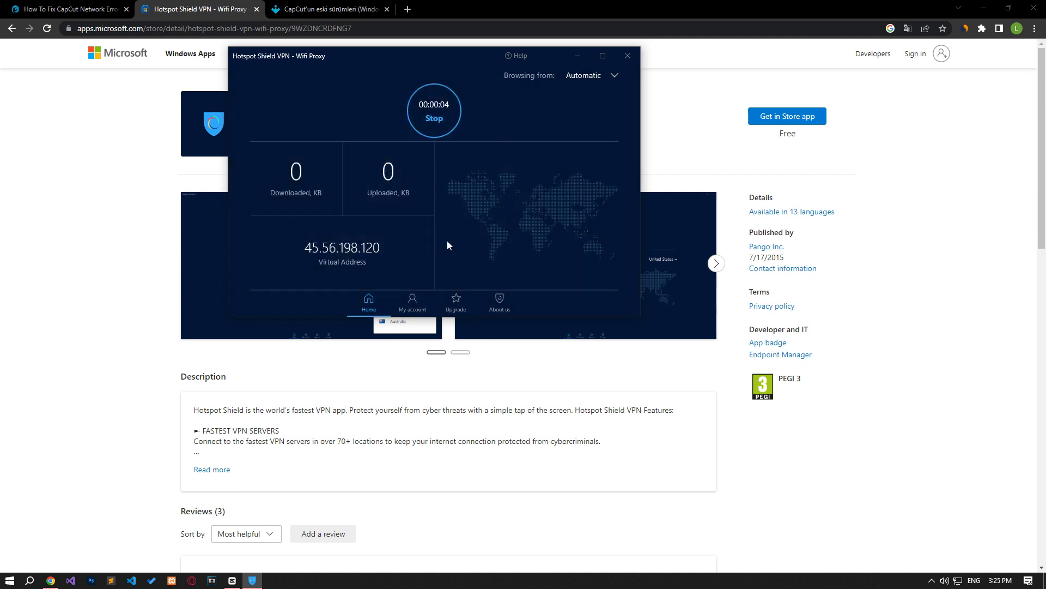
{"action": "left_click", "coordinate": [232, 580]}
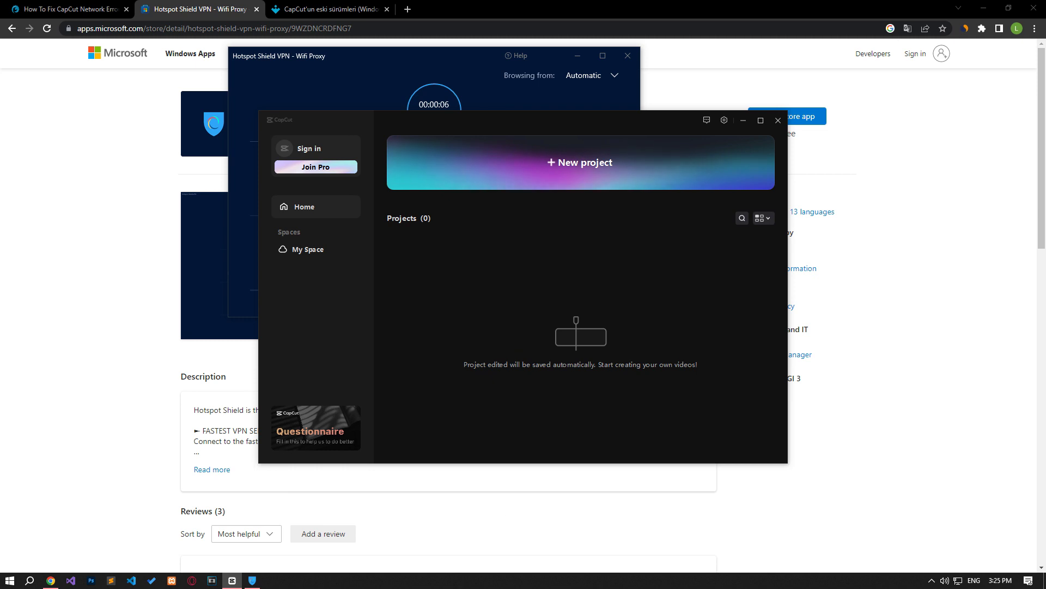
Step: End the CapCut.exe process in Task Manager's compact view
{"action": "right_click", "coordinate": [507, 580]}
{"action": "left_click", "coordinate": [551, 538]}
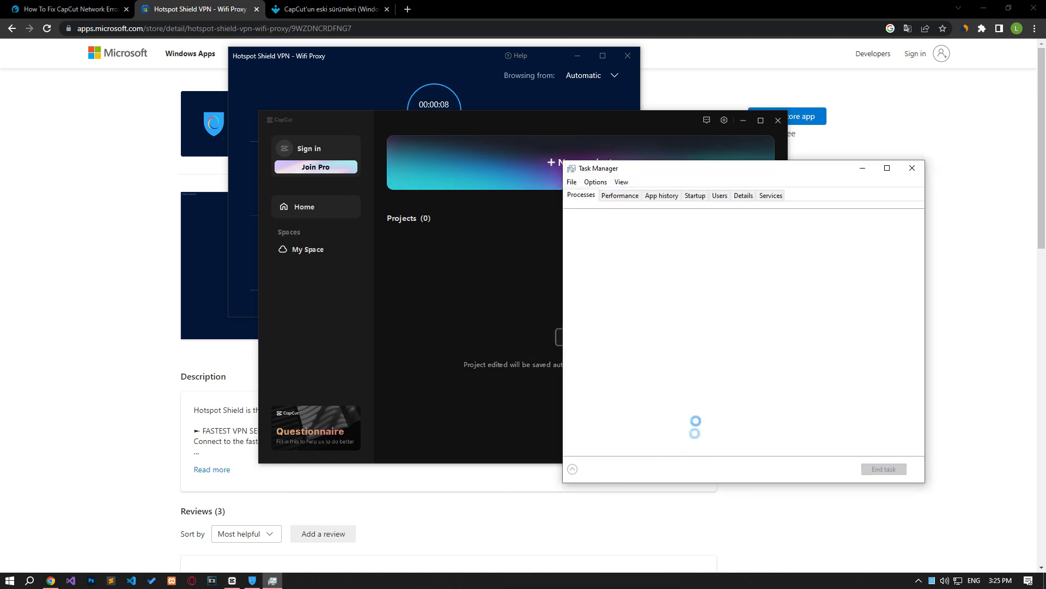
{"action": "left_click", "coordinate": [584, 467]}
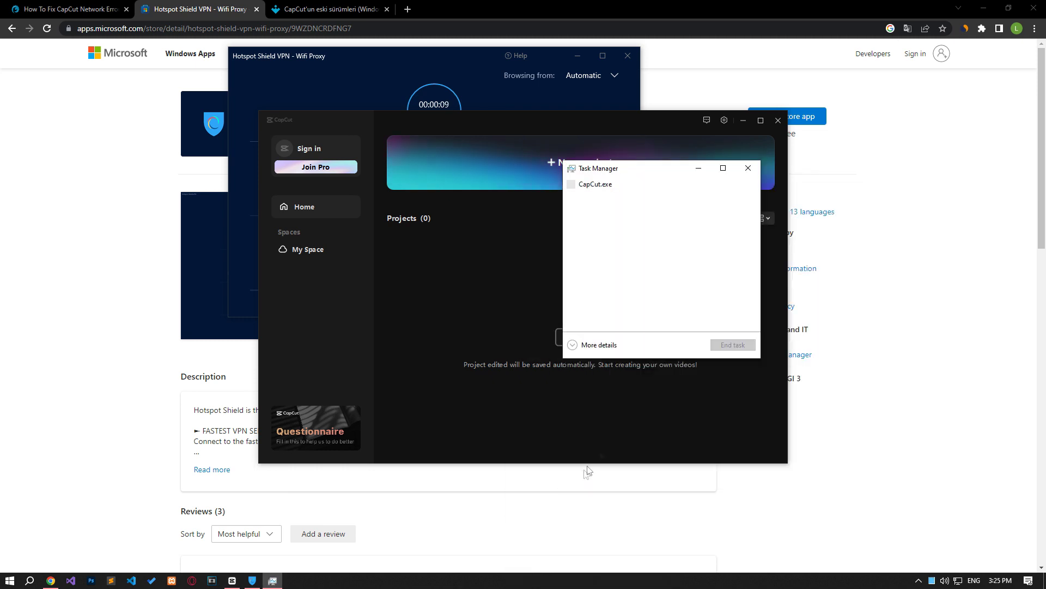
{"action": "left_click", "coordinate": [598, 188]}
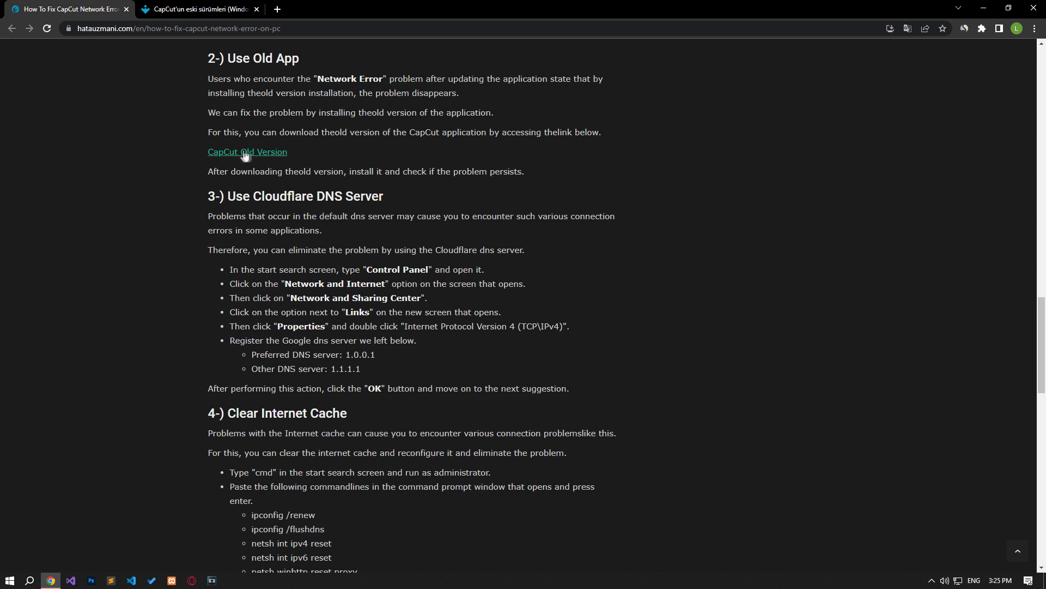
Step: Download capcut-2-0-0.exe (CapCut 2.0.0) from Uptodown, keeping it despite Chrome's warning
{"action": "left_click", "coordinate": [184, 15]}
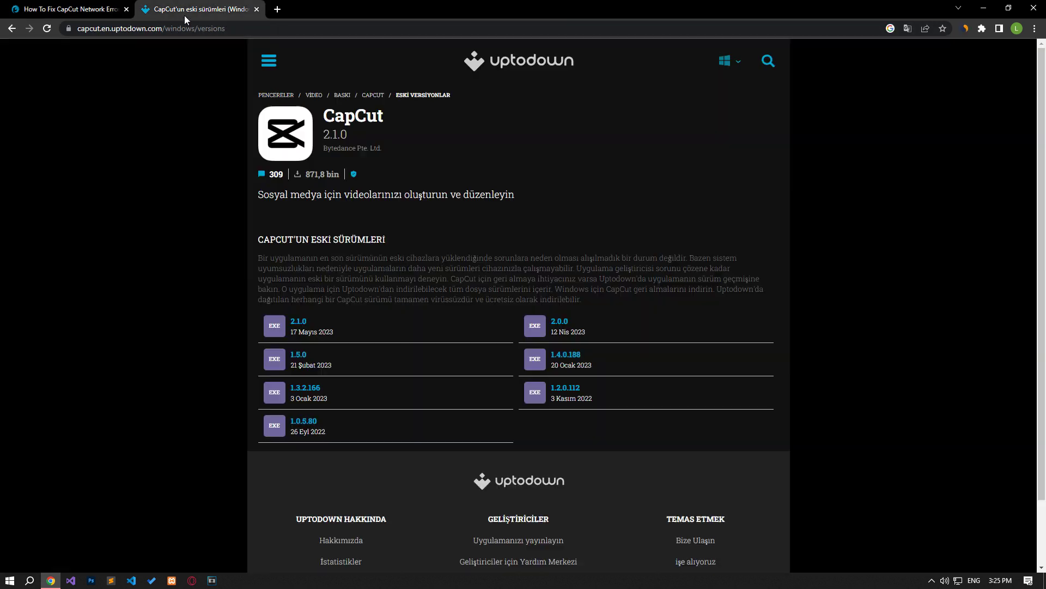
{"action": "left_click", "coordinate": [558, 326]}
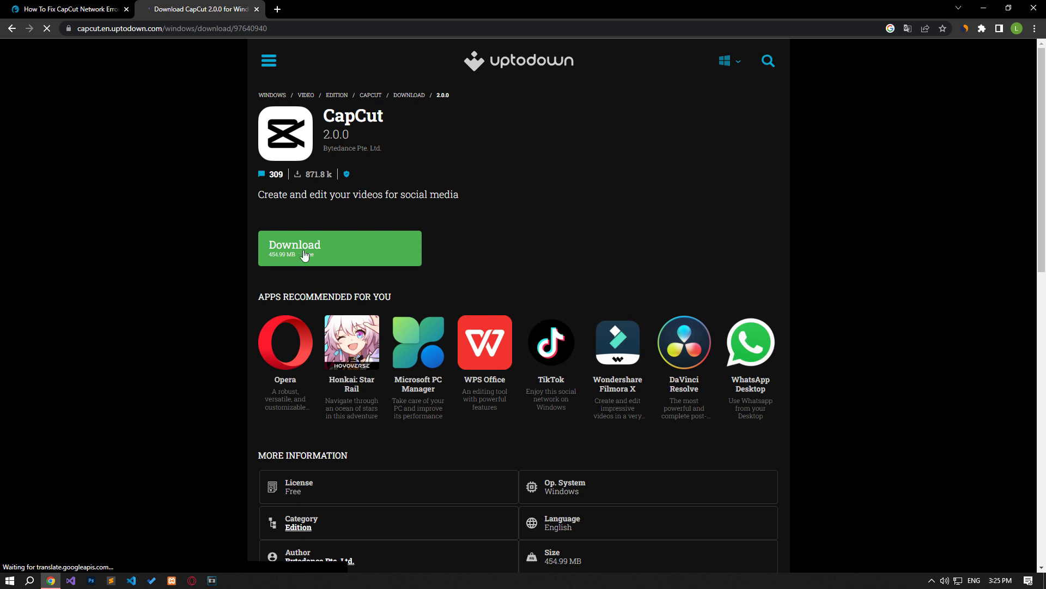
{"action": "left_click", "coordinate": [306, 255]}
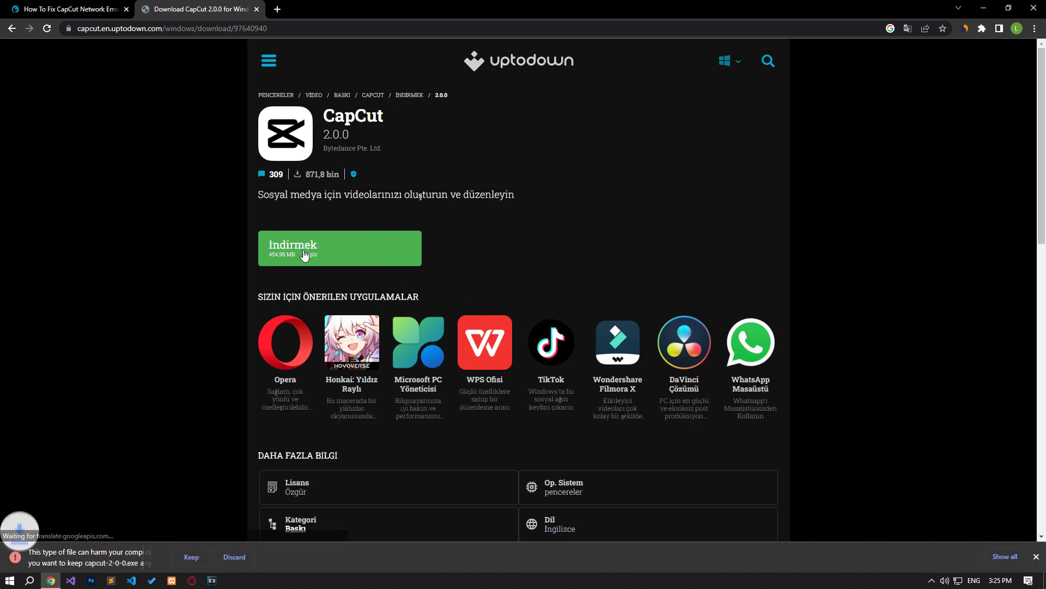
{"action": "left_click", "coordinate": [182, 553]}
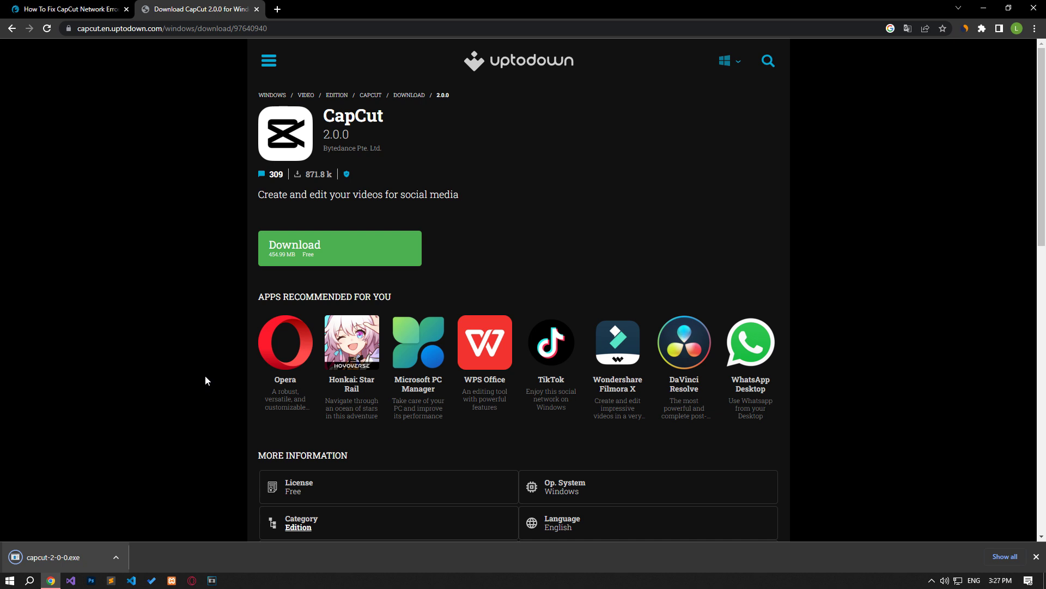
{"action": "left_click", "coordinate": [2, 582]}
Step: Open Add or remove programs and search the installed apps for 'Capcut'
{"action": "type", "text": "add"}
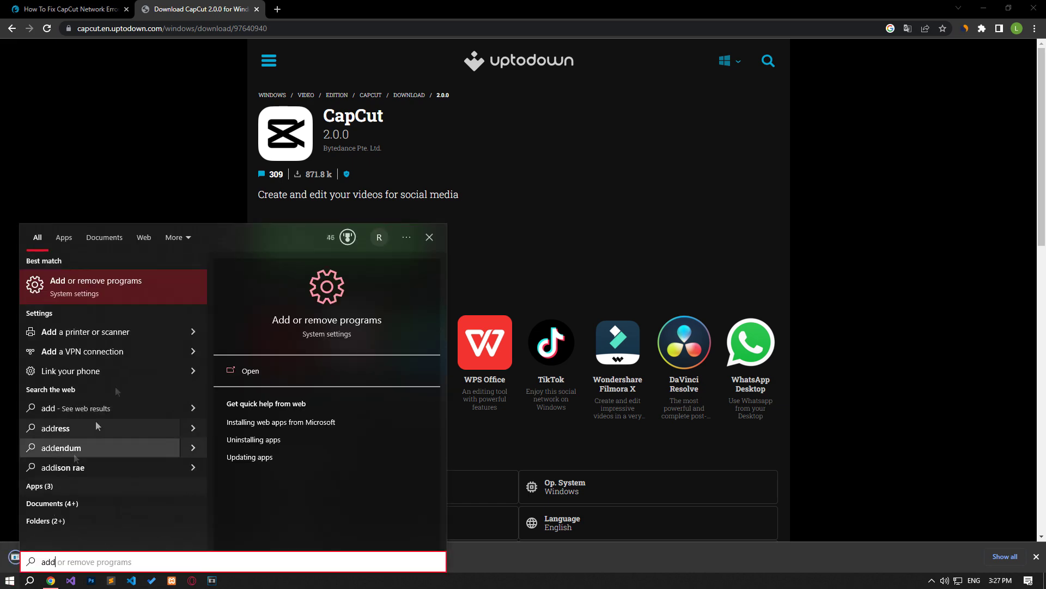
{"action": "left_click", "coordinate": [143, 298]}
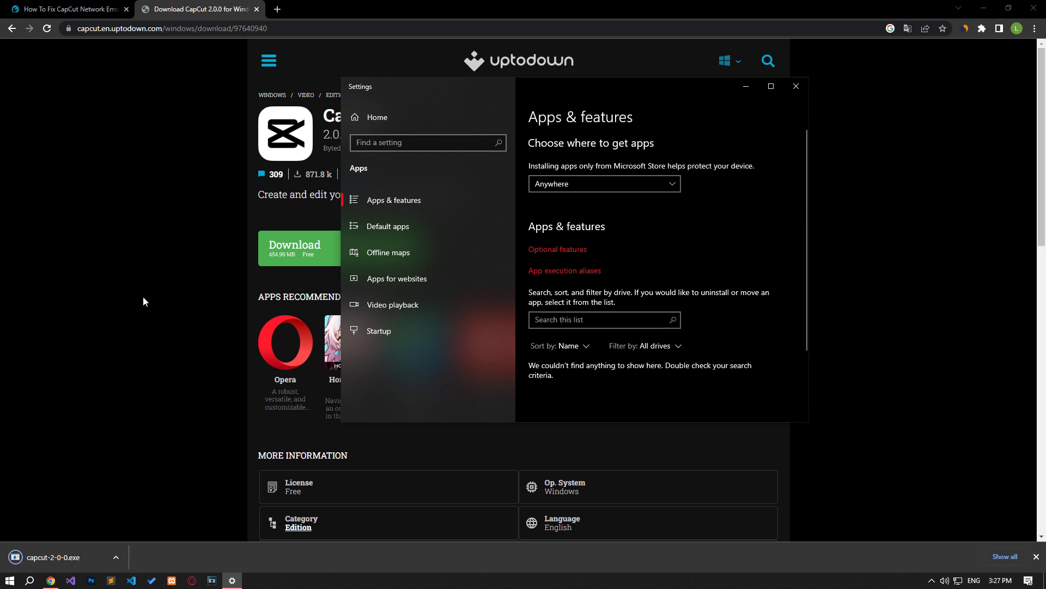
{"action": "left_click", "coordinate": [597, 323]}
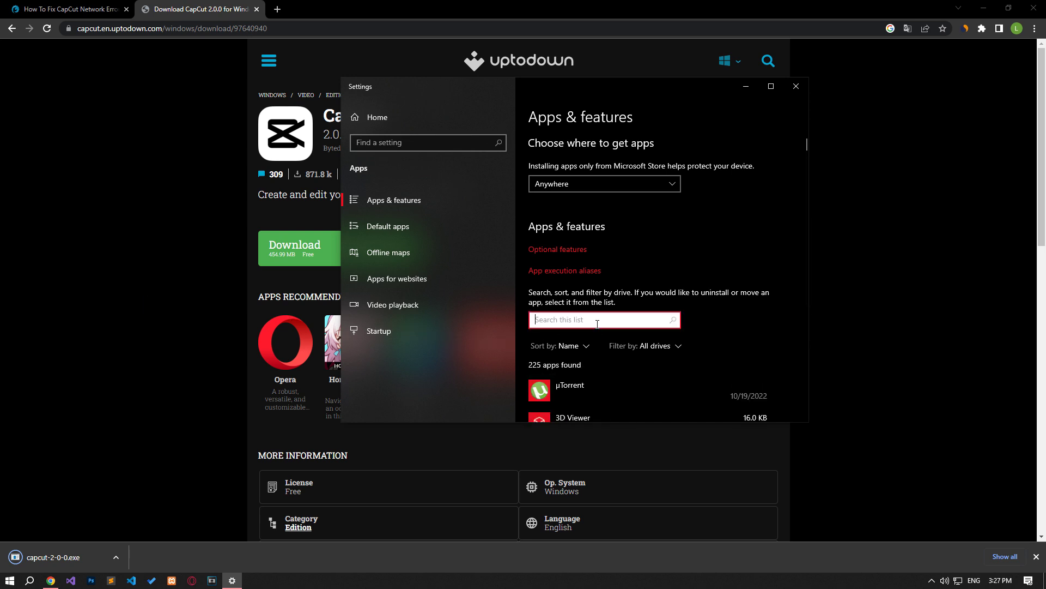
{"action": "type", "text": "Capcut"}
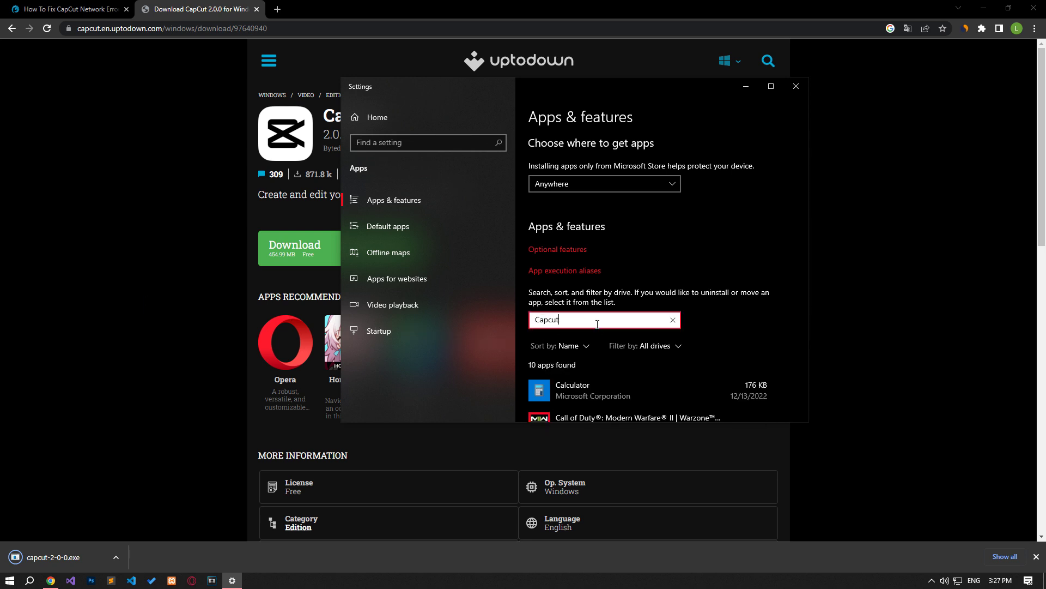
Step: Uninstall CapCut without keeping its user data
{"action": "left_click", "coordinate": [608, 379]}
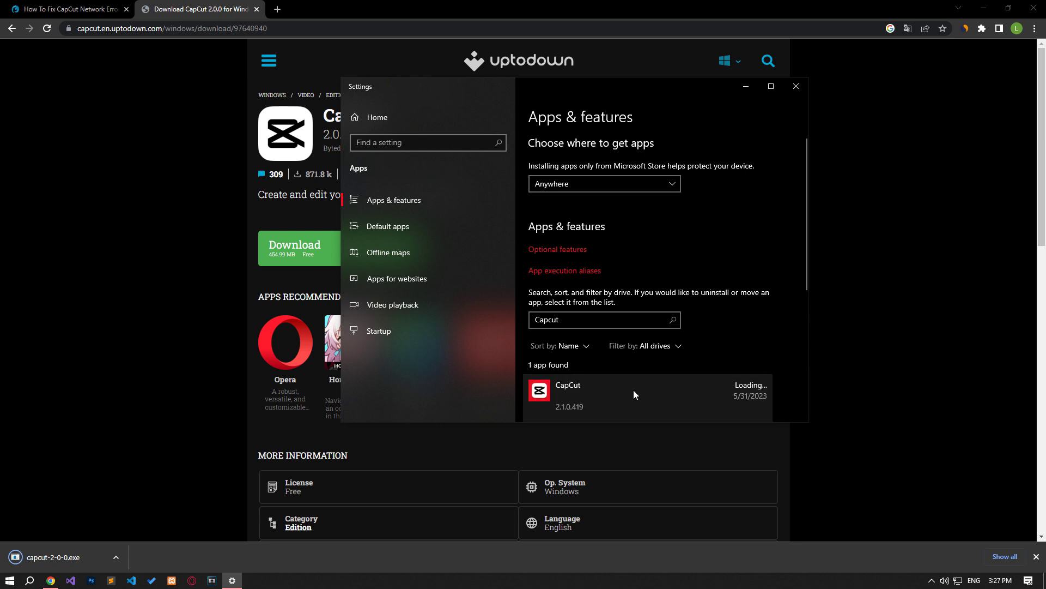
{"action": "left_click", "coordinate": [741, 387]}
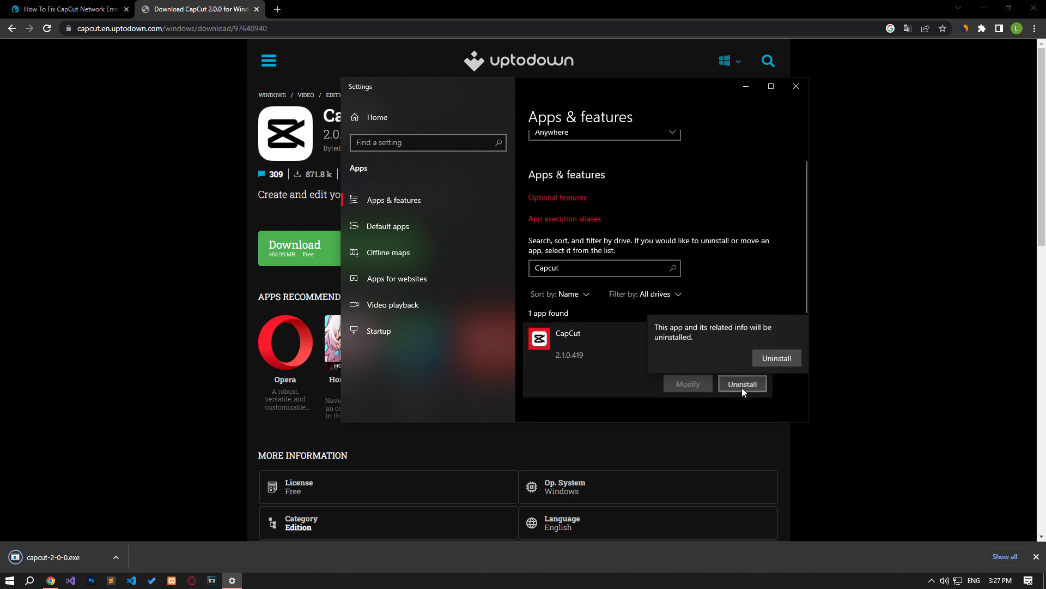
{"action": "left_click", "coordinate": [777, 357]}
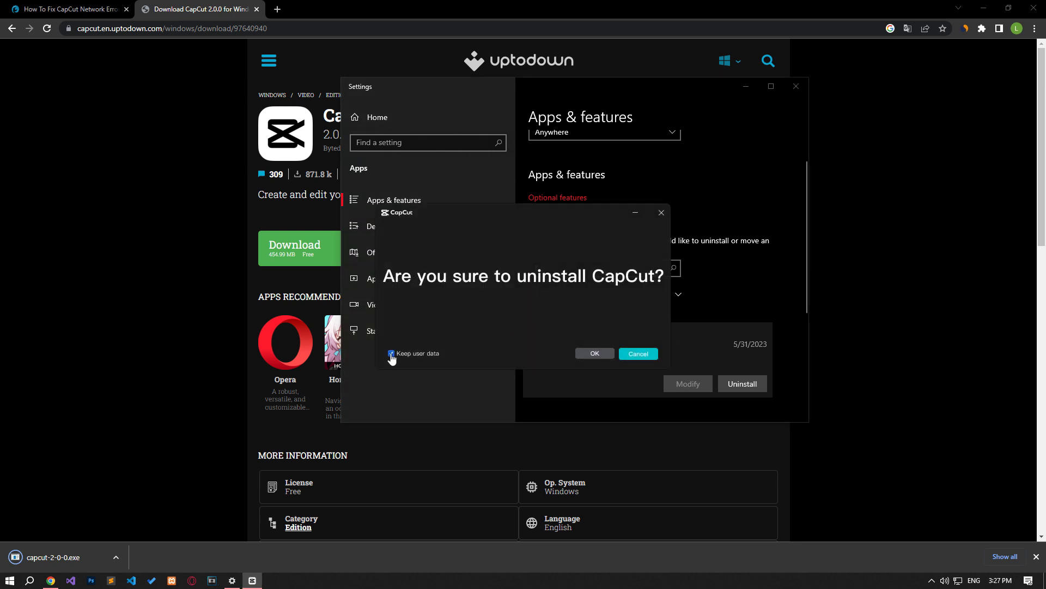
{"action": "left_click", "coordinate": [392, 353]}
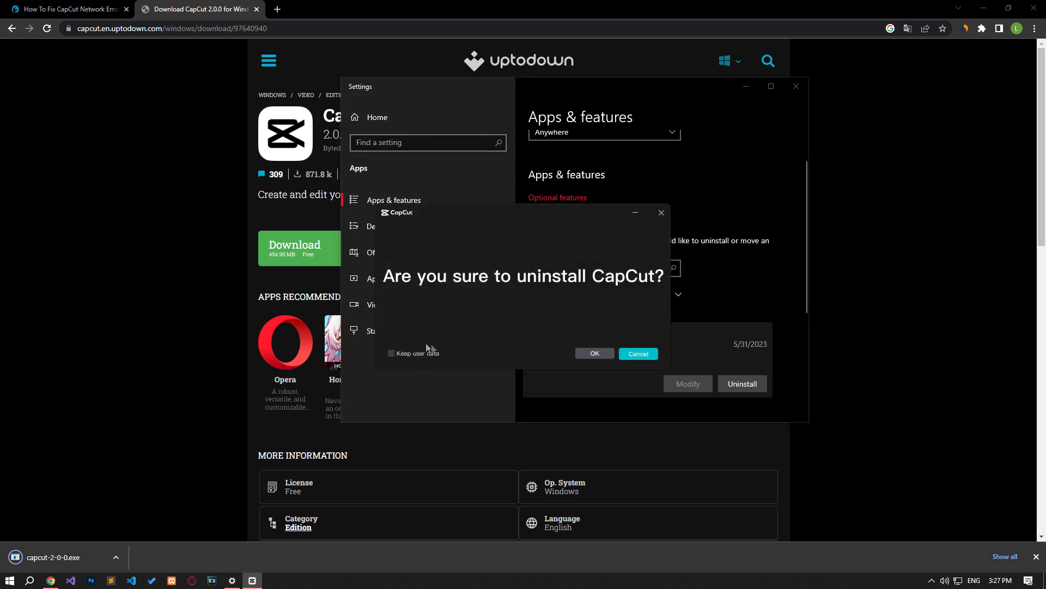
{"action": "left_click", "coordinate": [595, 355]}
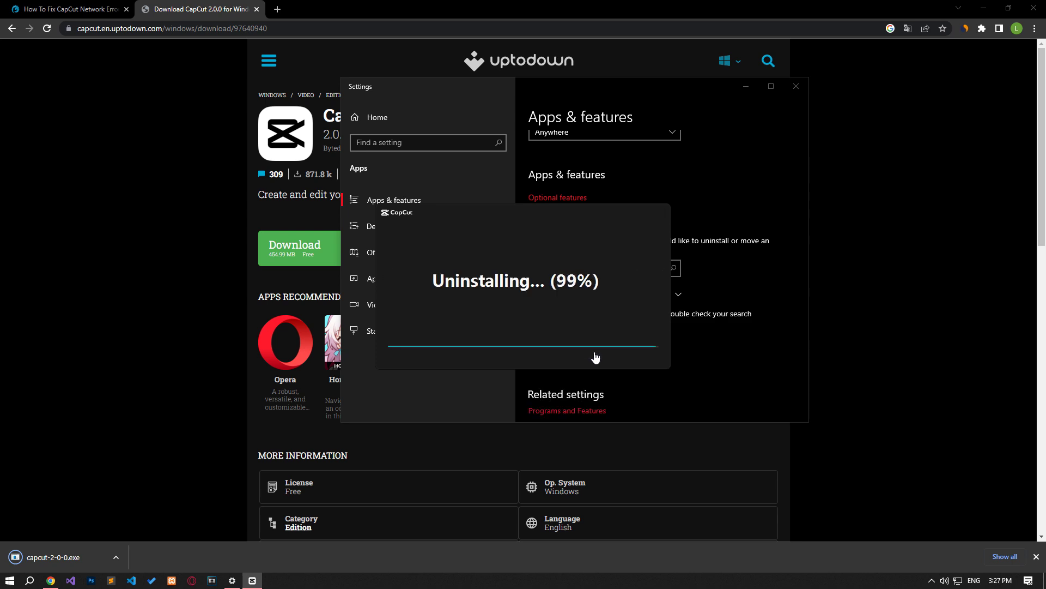
{"action": "left_click", "coordinate": [526, 310]}
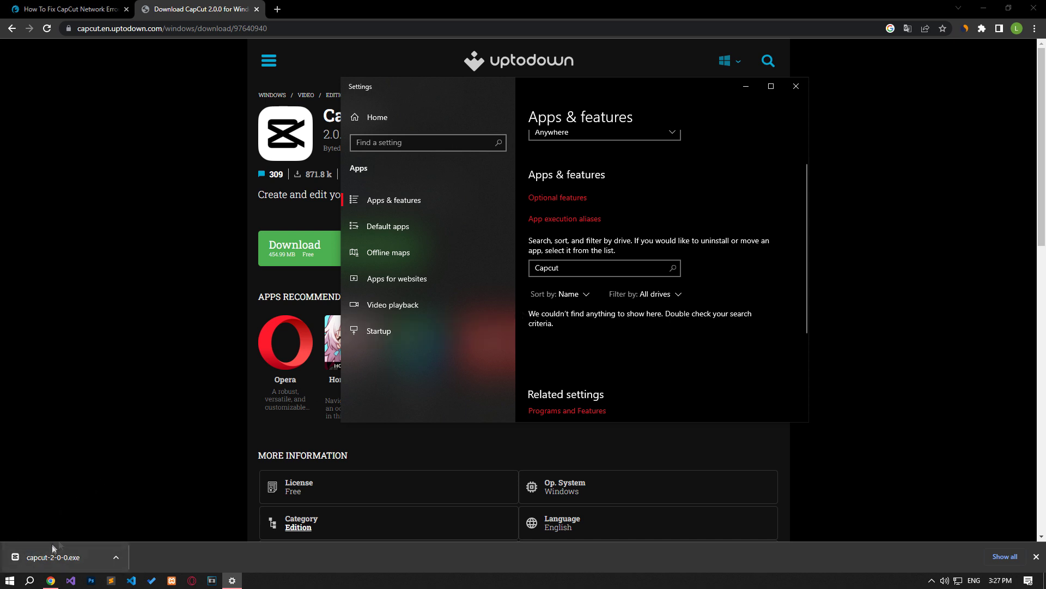
Step: Run capcut-2-0-0.exe, accept the terms, install CapCut 2.0.0 and launch it
{"action": "left_click", "coordinate": [69, 556]}
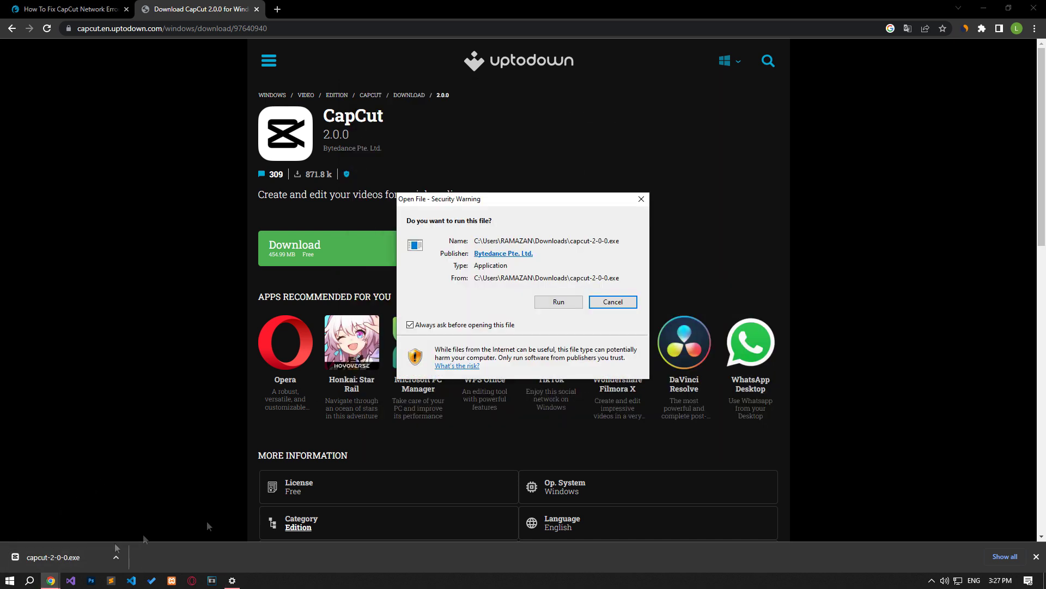
{"action": "left_click", "coordinate": [559, 302]}
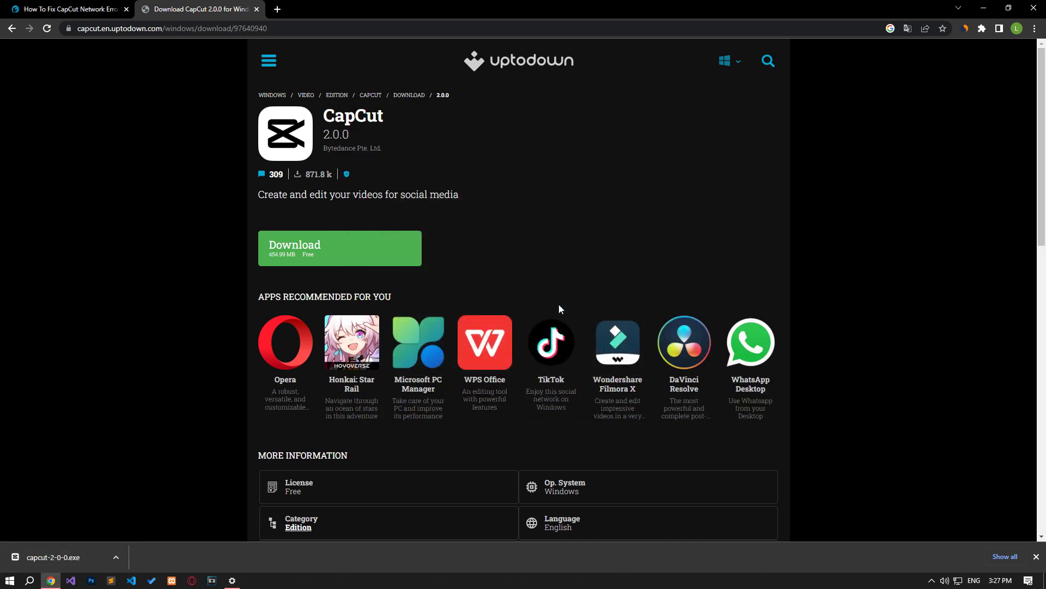
{"action": "left_click", "coordinate": [436, 280]}
{"action": "left_click", "coordinate": [528, 263]}
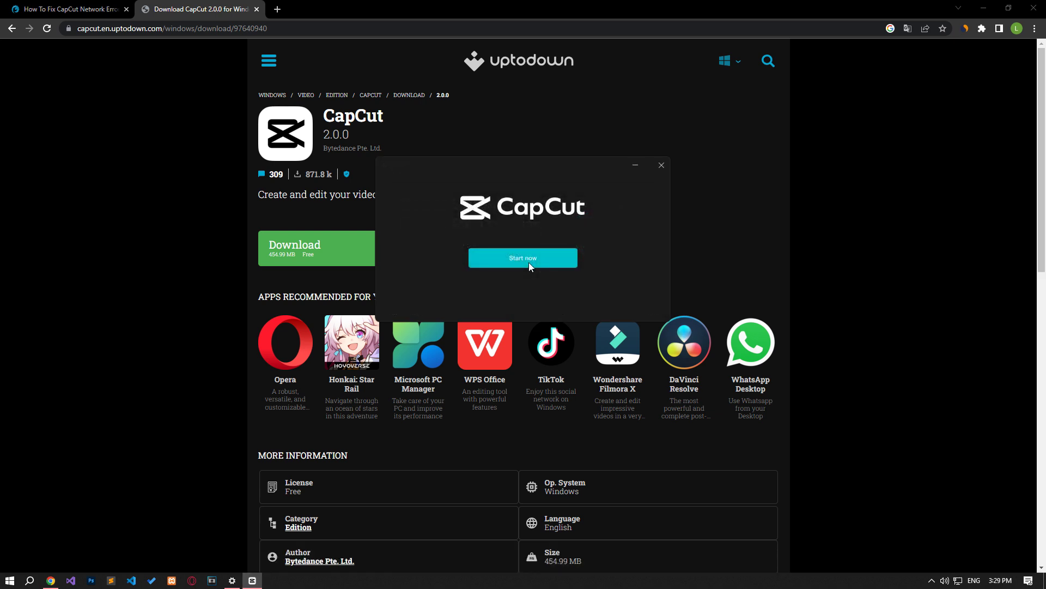
{"action": "left_click", "coordinate": [525, 260]}
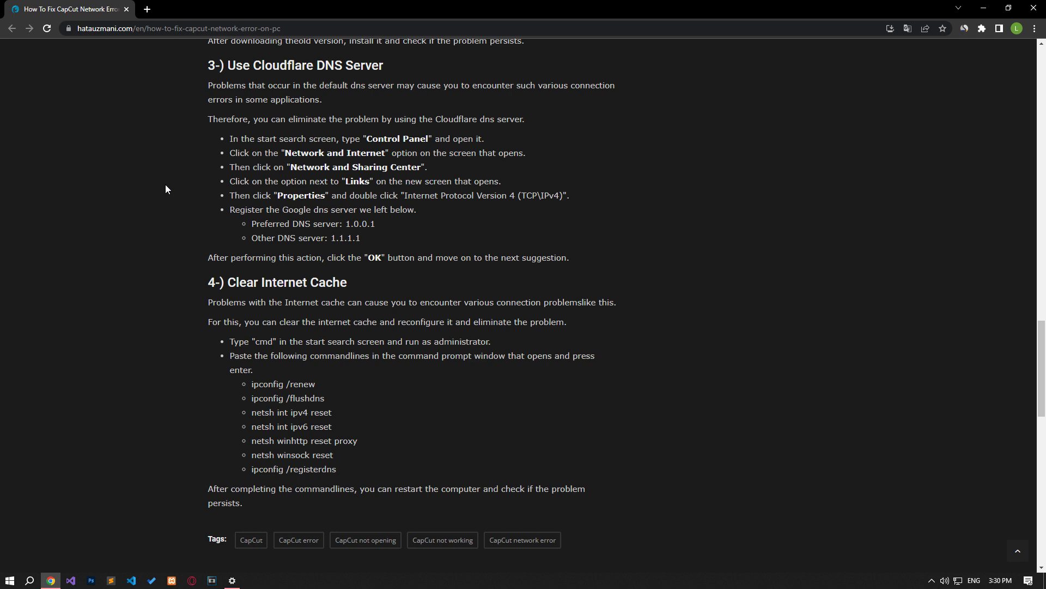
Step: Reach the Ethernet connection's properties via Control Panel's Network and Sharing Center
{"action": "left_click", "coordinate": [2, 582]}
{"action": "type", "text": "c"}
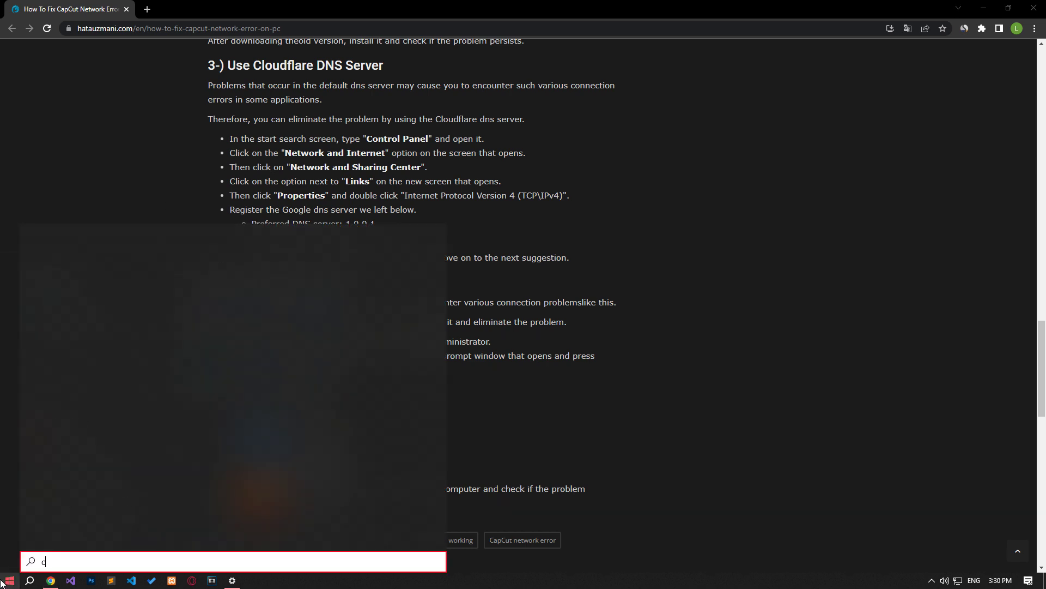
{"action": "type", "text": "ontrol"}
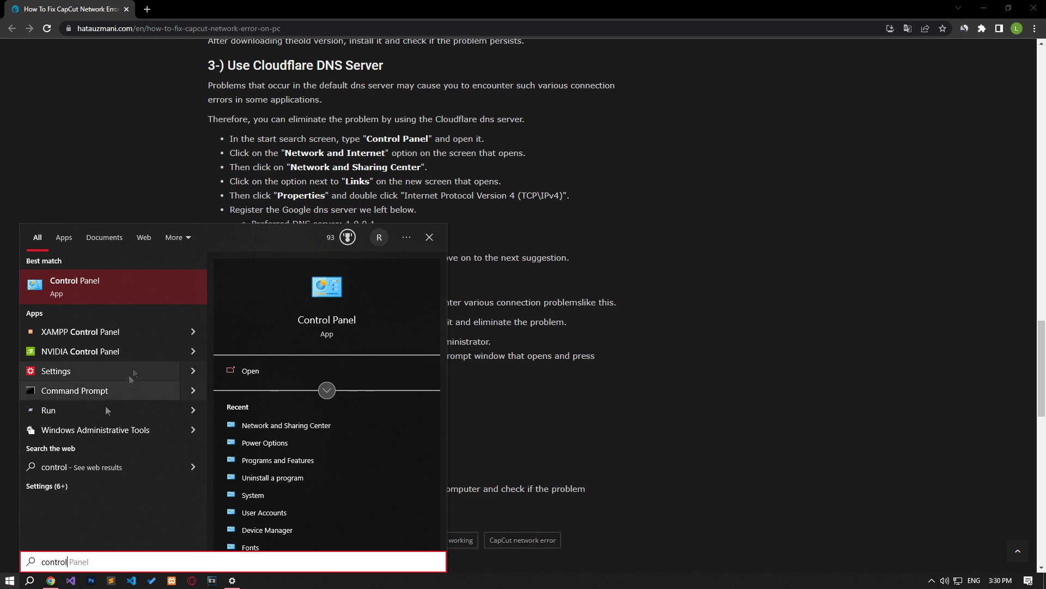
{"action": "left_click", "coordinate": [103, 284]}
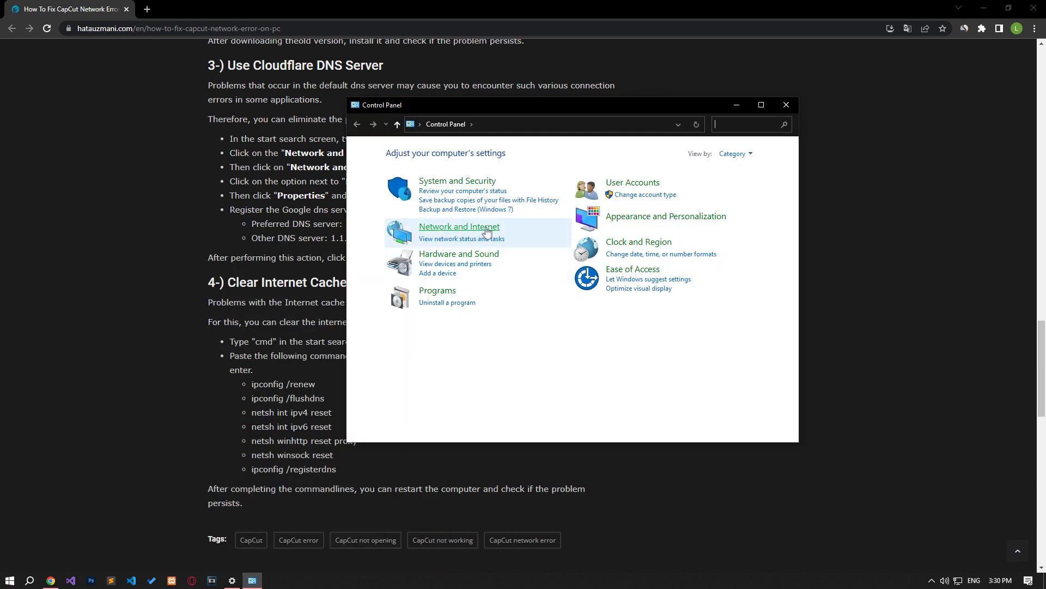
{"action": "left_click", "coordinate": [487, 232]}
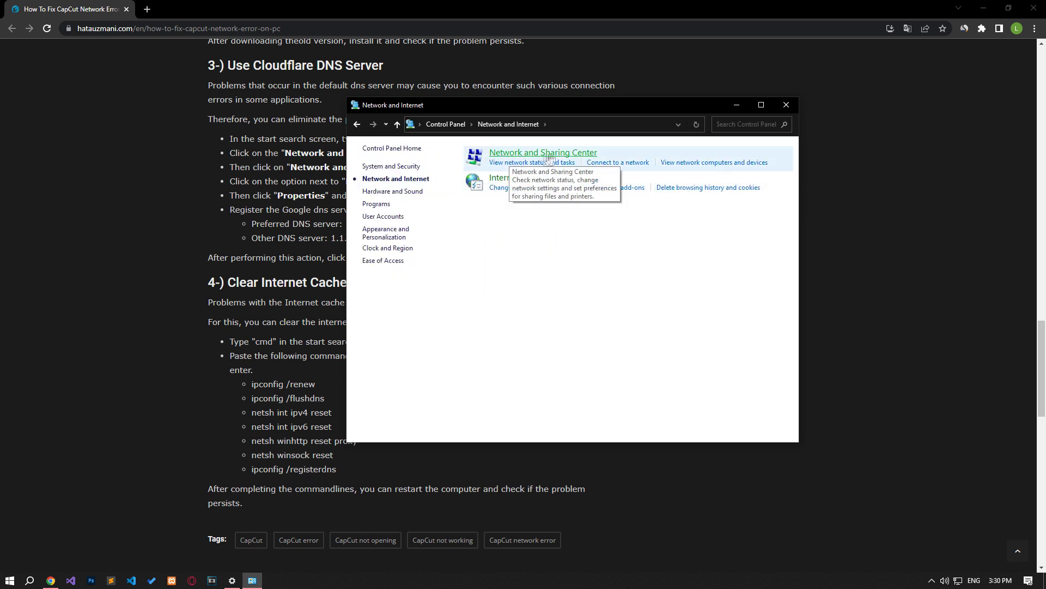
{"action": "left_click", "coordinate": [589, 155]}
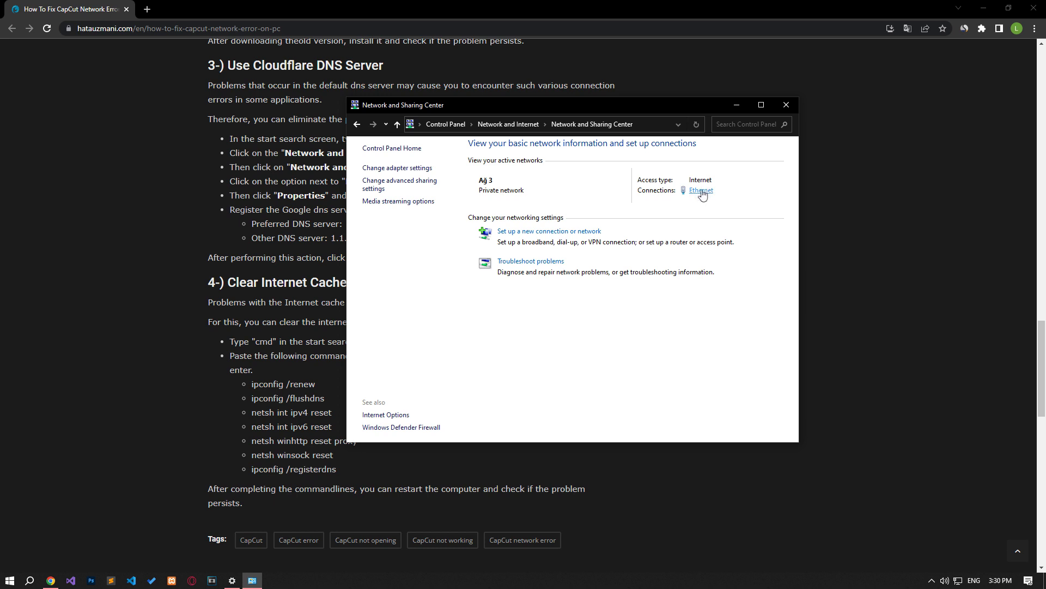
{"action": "left_click", "coordinate": [701, 190]}
{"action": "left_click", "coordinate": [462, 379]}
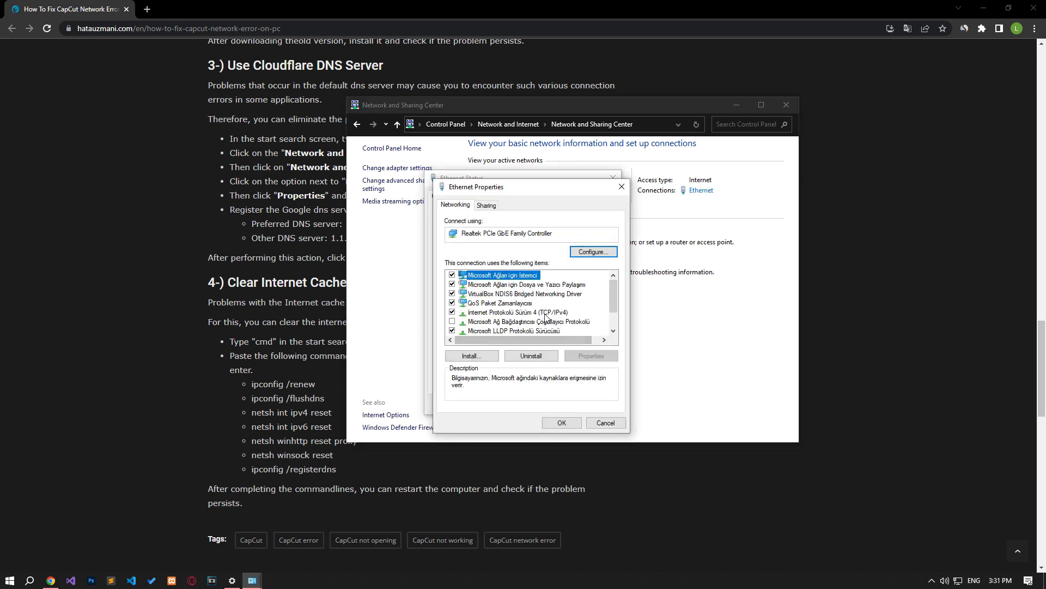
Step: Set Ethernet's IPv4 DNS servers to Cloudflare's 1.0.0.1 and 1.1.1.1
{"action": "left_click", "coordinate": [547, 313]}
{"action": "double_click", "coordinate": [547, 313]}
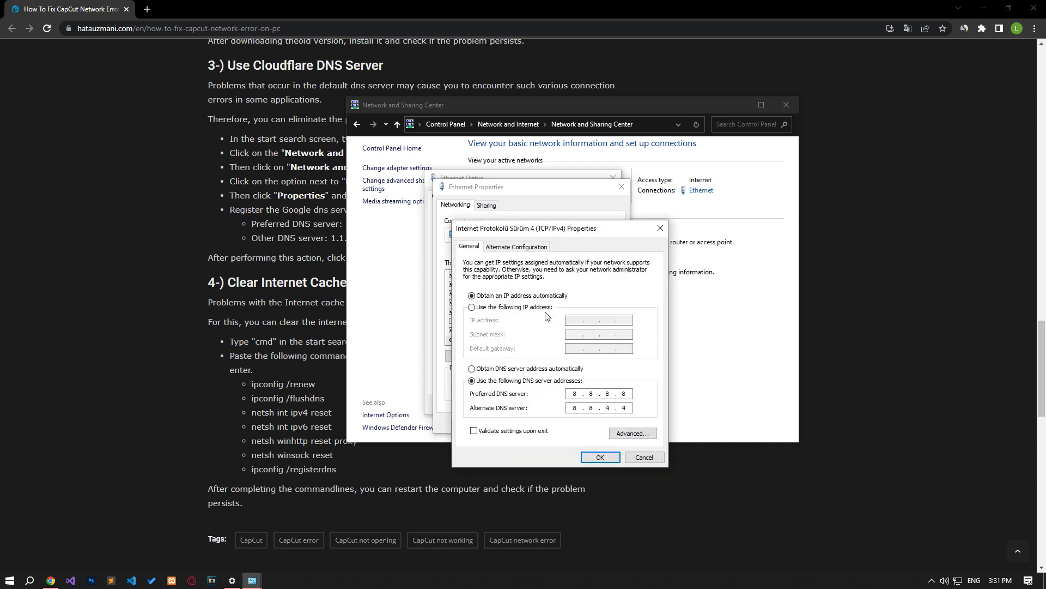
{"action": "left_click", "coordinate": [491, 370]}
{"action": "left_click", "coordinate": [487, 382]}
{"action": "type", "text": "1.0.0.1"}
{"action": "left_click", "coordinate": [600, 456]}
Step: Apply the change and close the Ethernet and Network and Sharing Center windows
{"action": "left_click", "coordinate": [561, 423]}
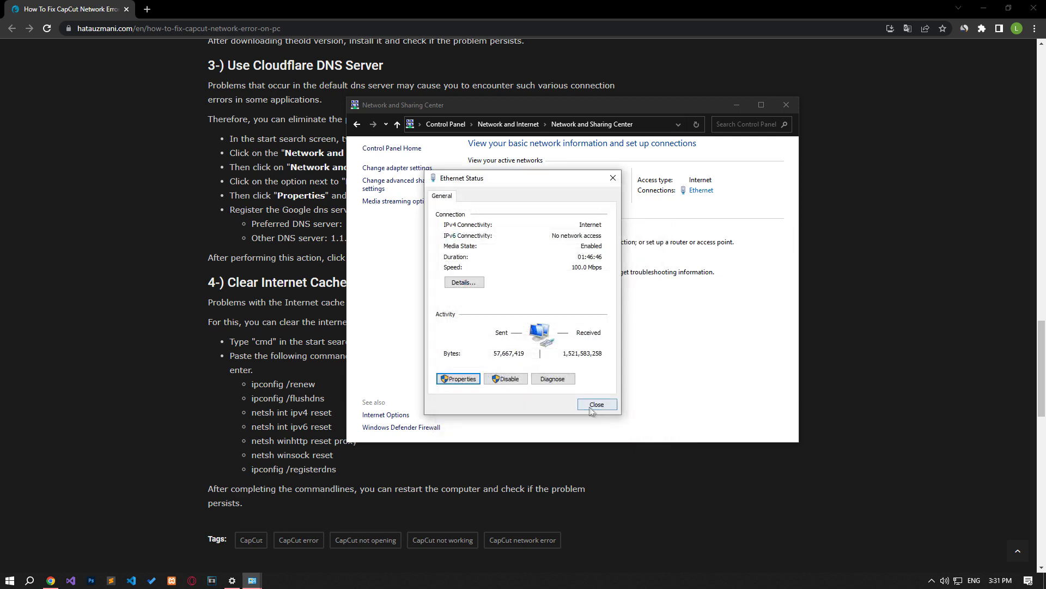
{"action": "left_click", "coordinate": [597, 402]}
{"action": "left_click", "coordinate": [786, 105]}
Step: Launch Command Prompt as administrator
{"action": "left_click", "coordinate": [4, 579]}
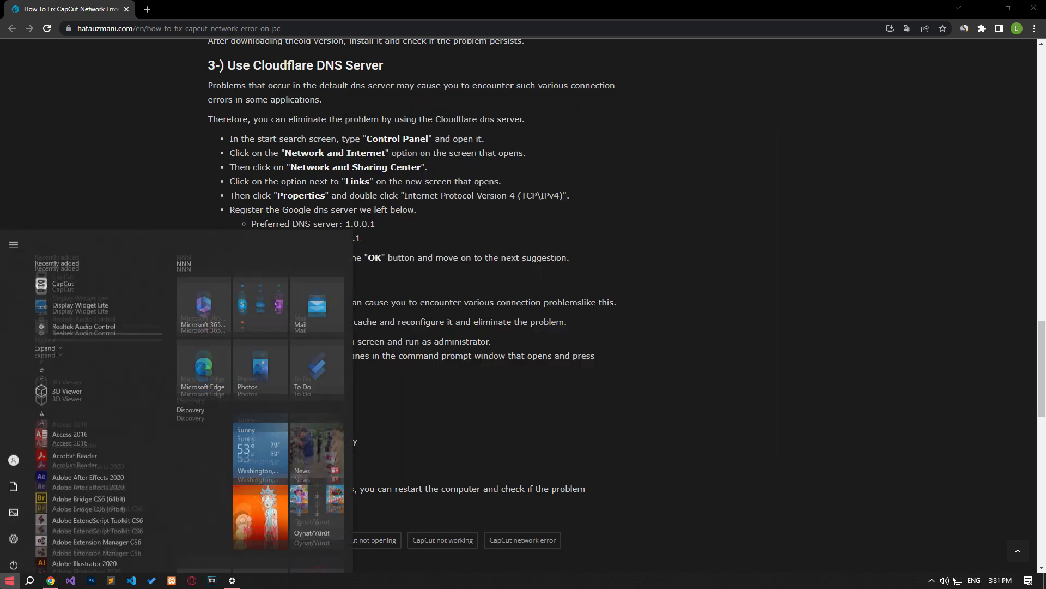
{"action": "type", "text": "cmd"}
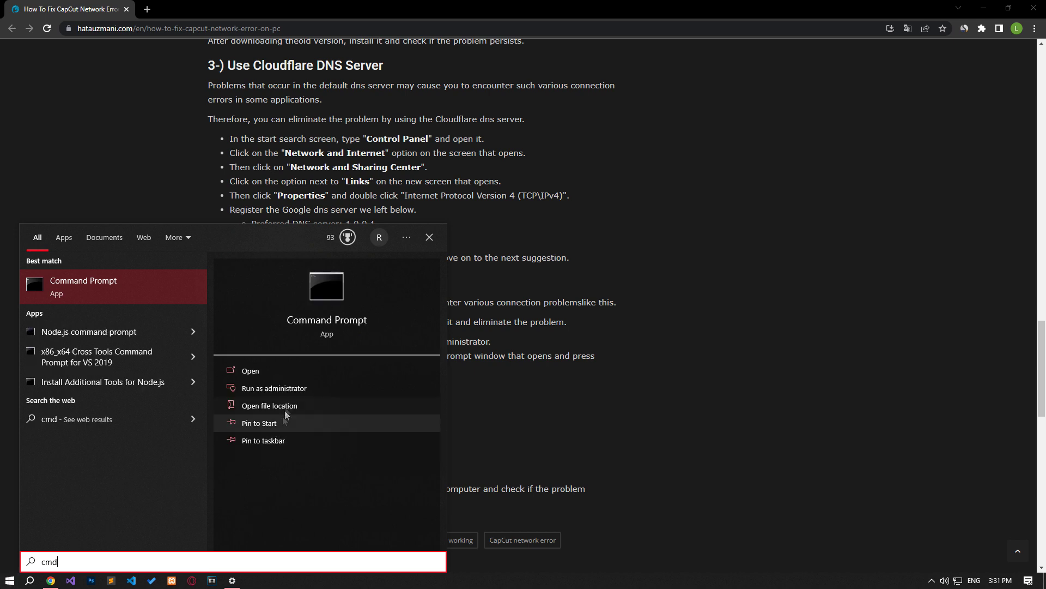
{"action": "left_click", "coordinate": [296, 391]}
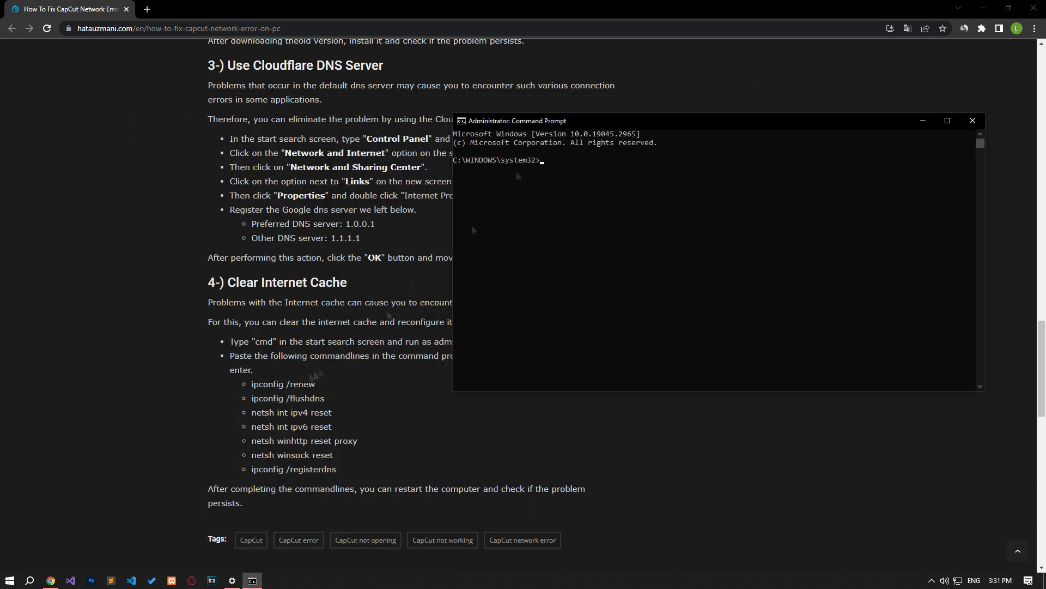
Step: Run the article's ipconfig /renew, netsh reset and ipconfig /registerdns commands, then close Command Prompt
{"action": "triple_click", "coordinate": [284, 384]}
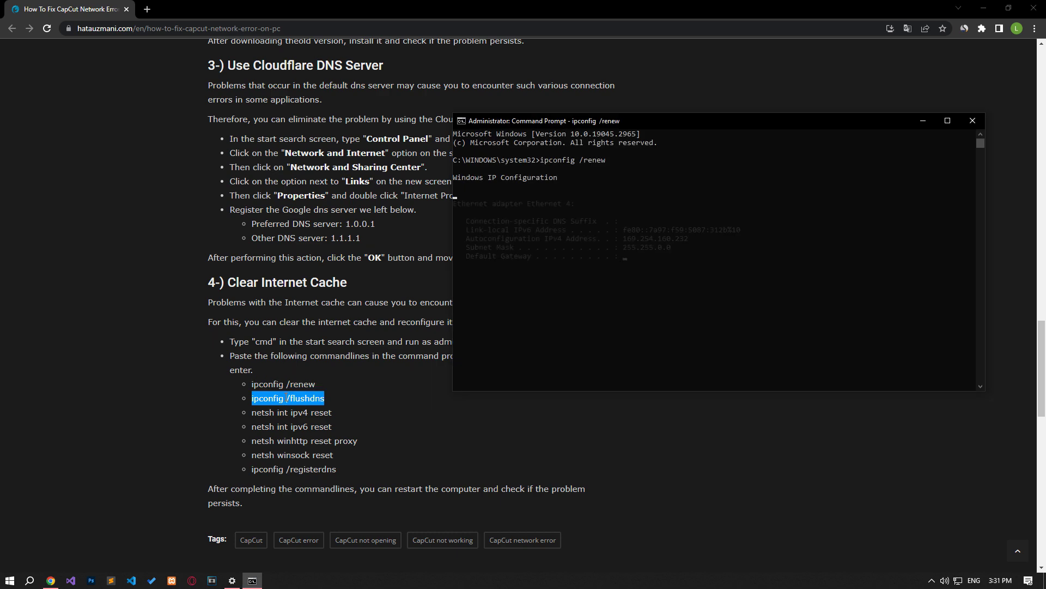
{"action": "triple_click", "coordinate": [283, 412]}
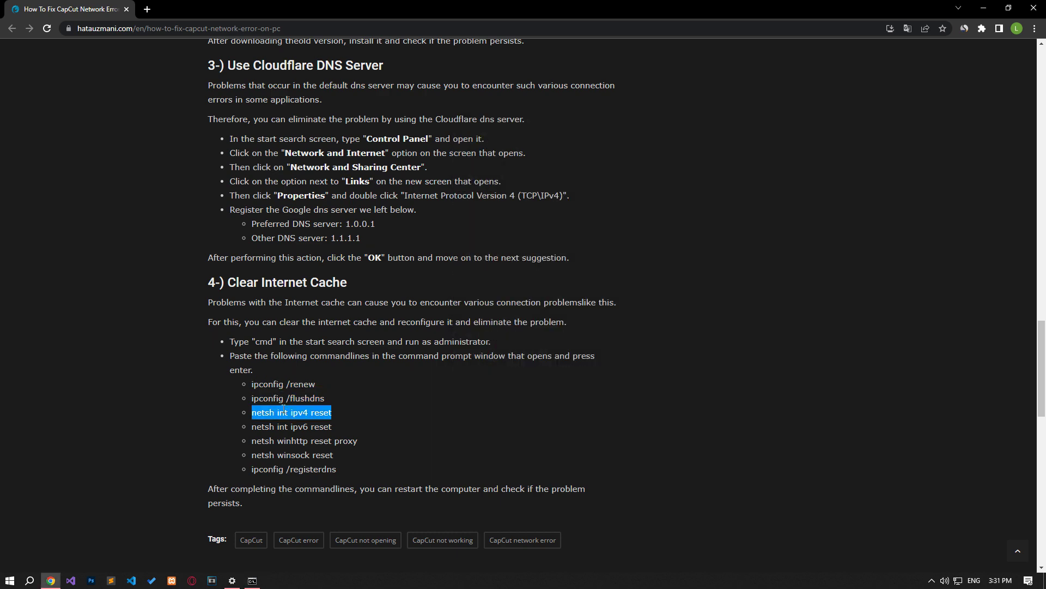
{"action": "triple_click", "coordinate": [292, 426]}
{"action": "triple_click", "coordinate": [305, 440]}
{"action": "triple_click", "coordinate": [292, 454]}
{"action": "triple_click", "coordinate": [294, 469]}
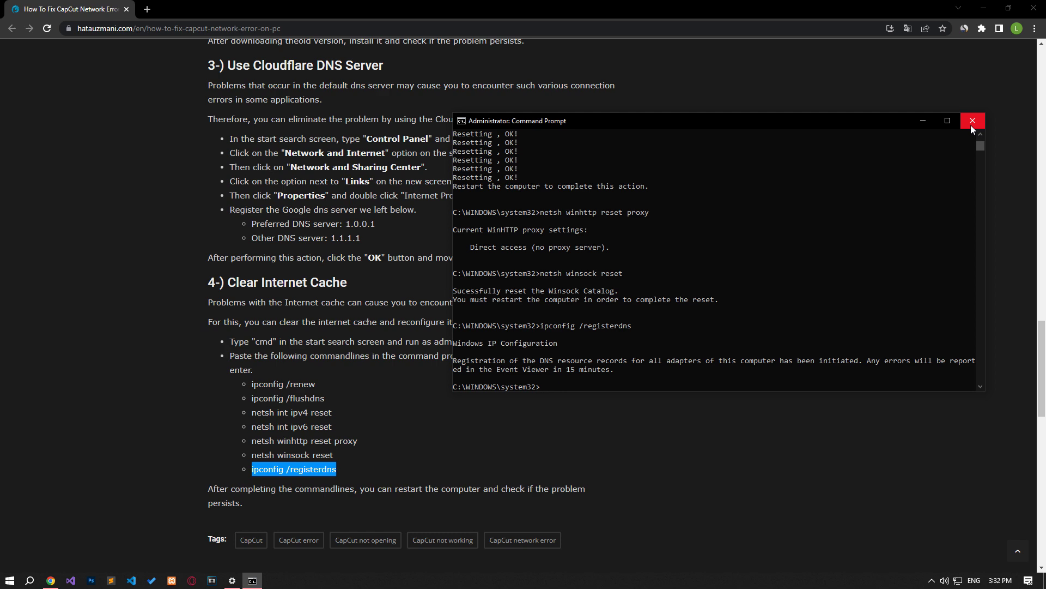
{"action": "left_click", "coordinate": [971, 124]}
{"action": "left_click", "coordinate": [9, 580]}
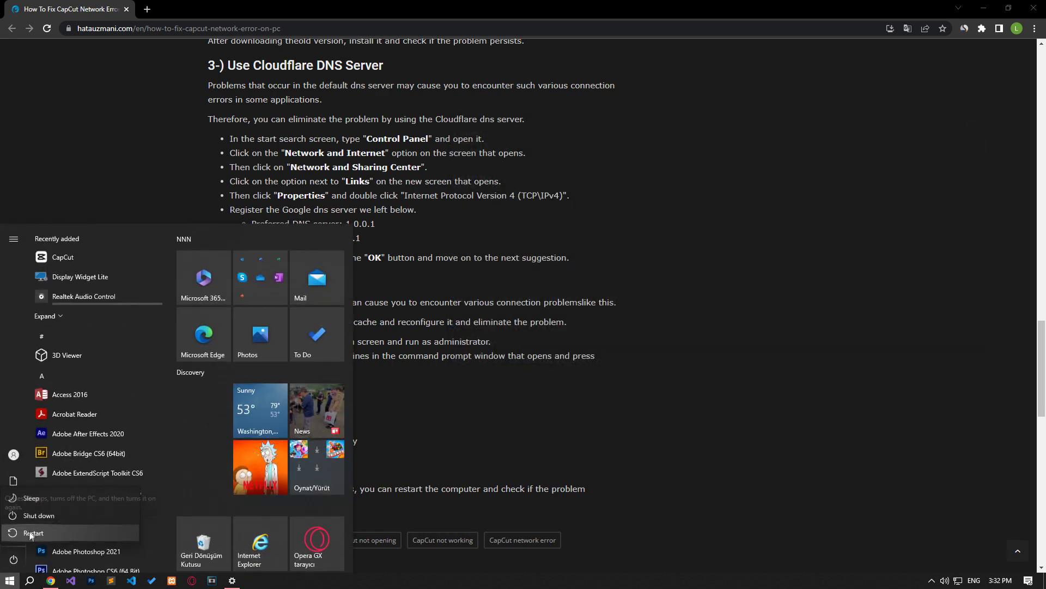